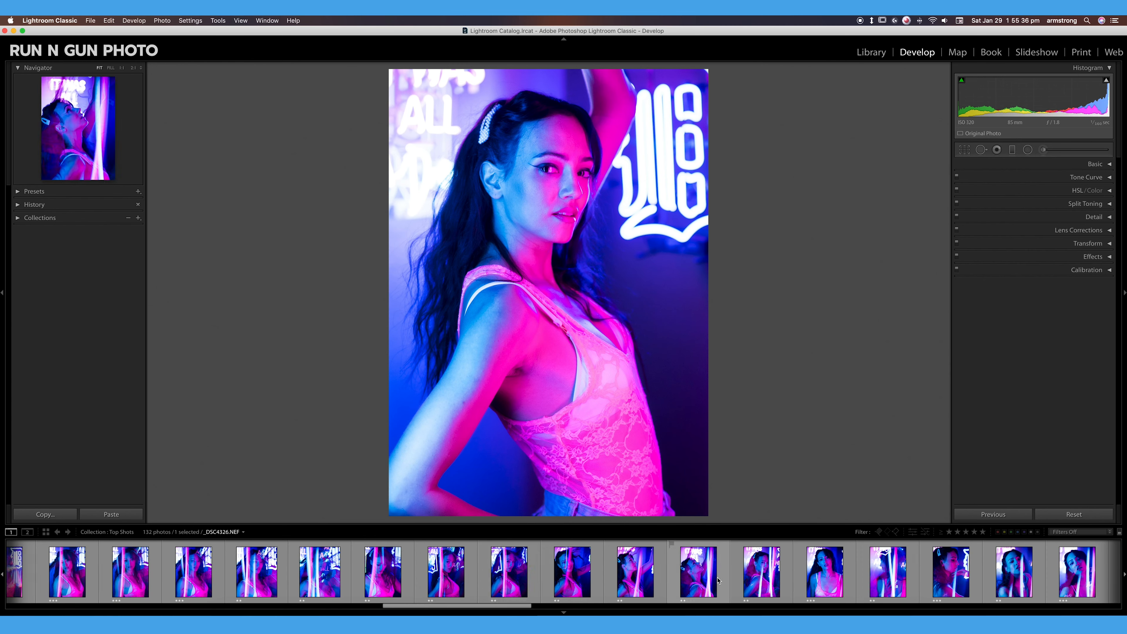
Compare the edited neon portrait _DSC4233.NEF with its unedited version and review its Basic adjustments.
scroll(644, 577, left, 10)
scroll(718, 580, right, 5)
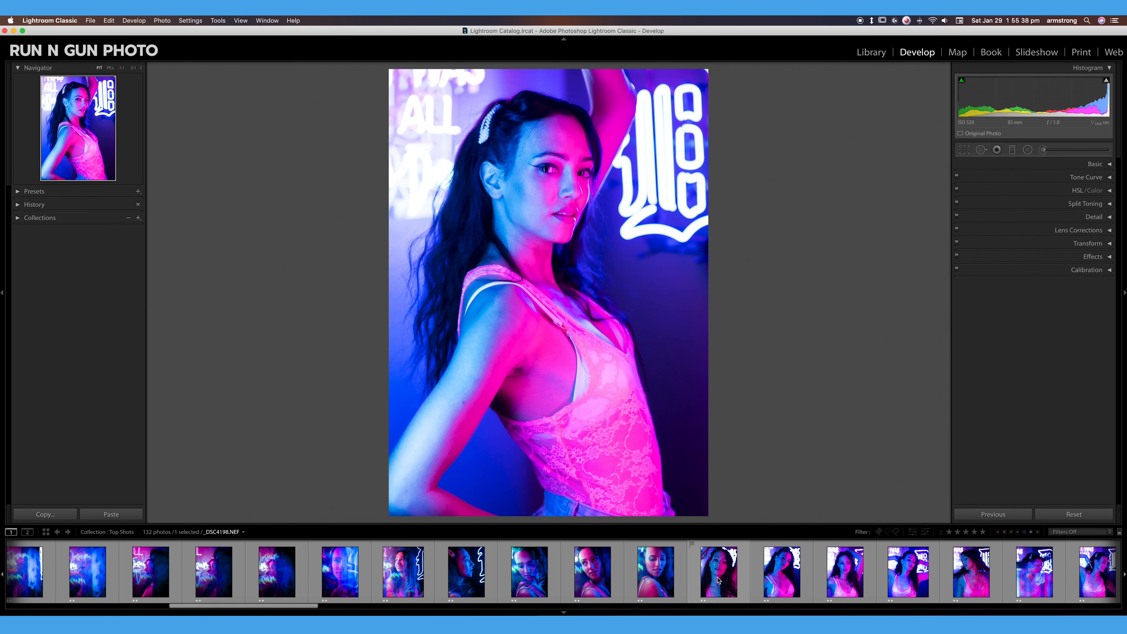
scroll(719, 580, right, 2)
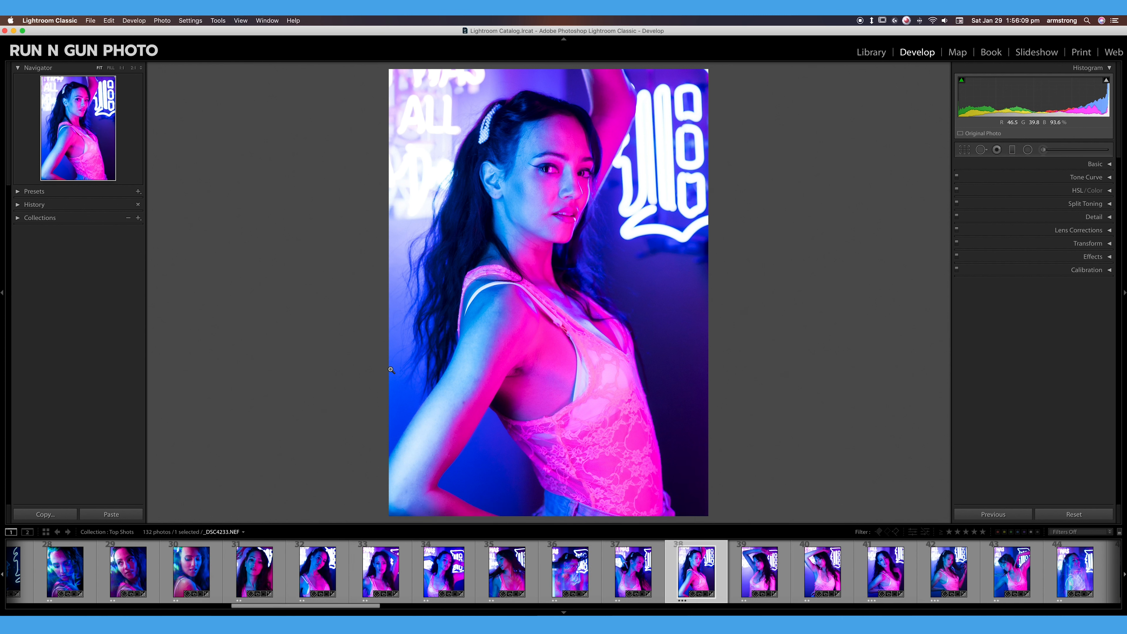
key(backslash)
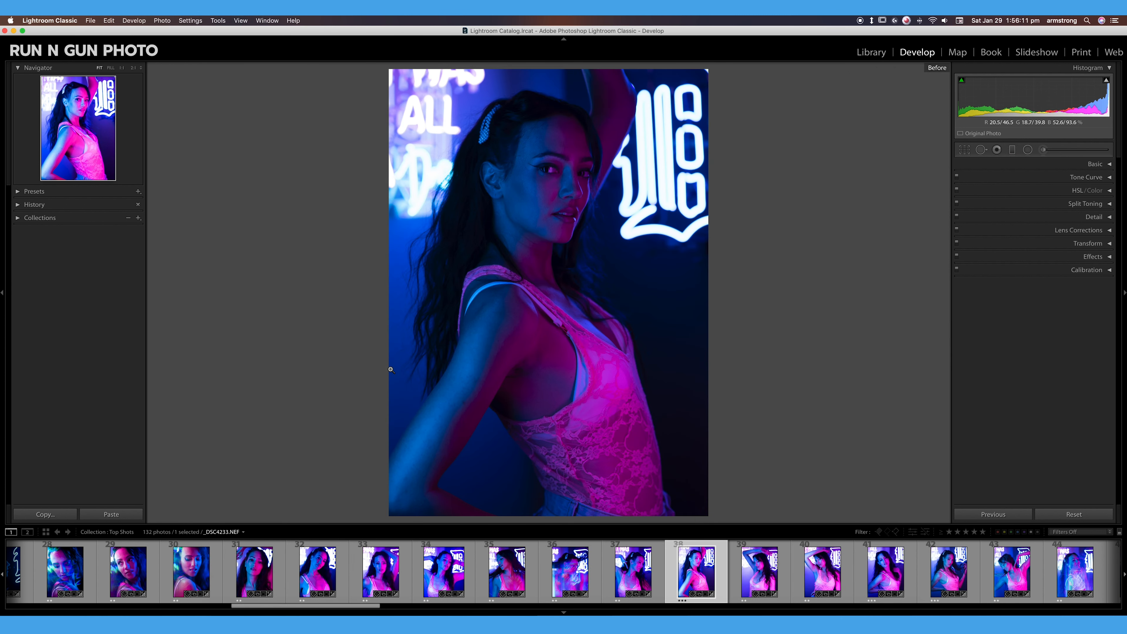
key(backslash)
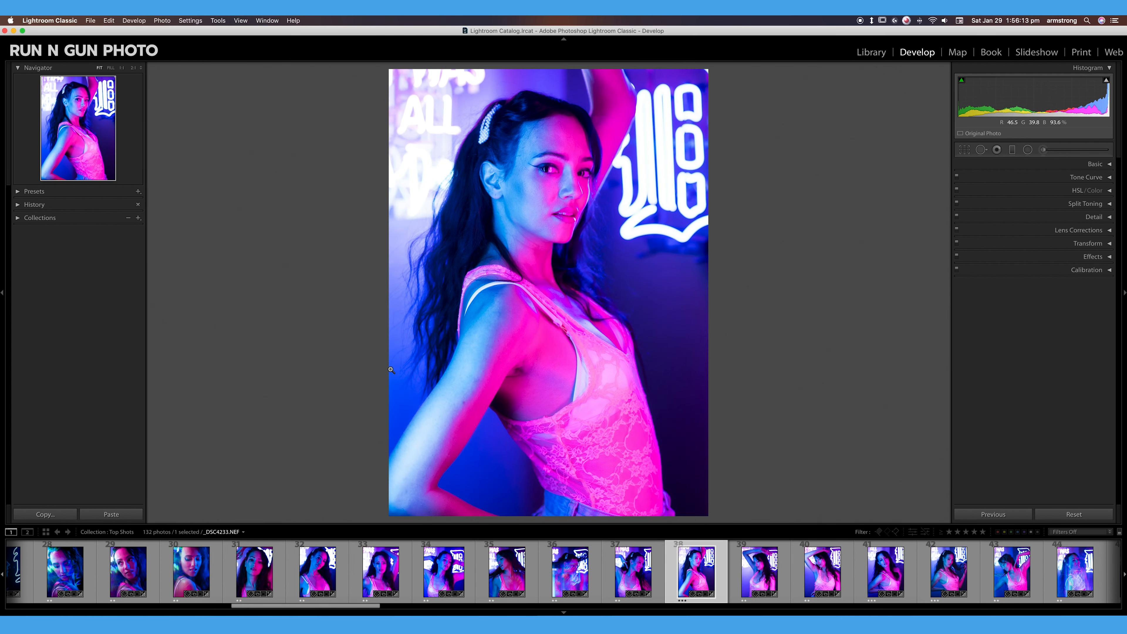
click(1109, 164)
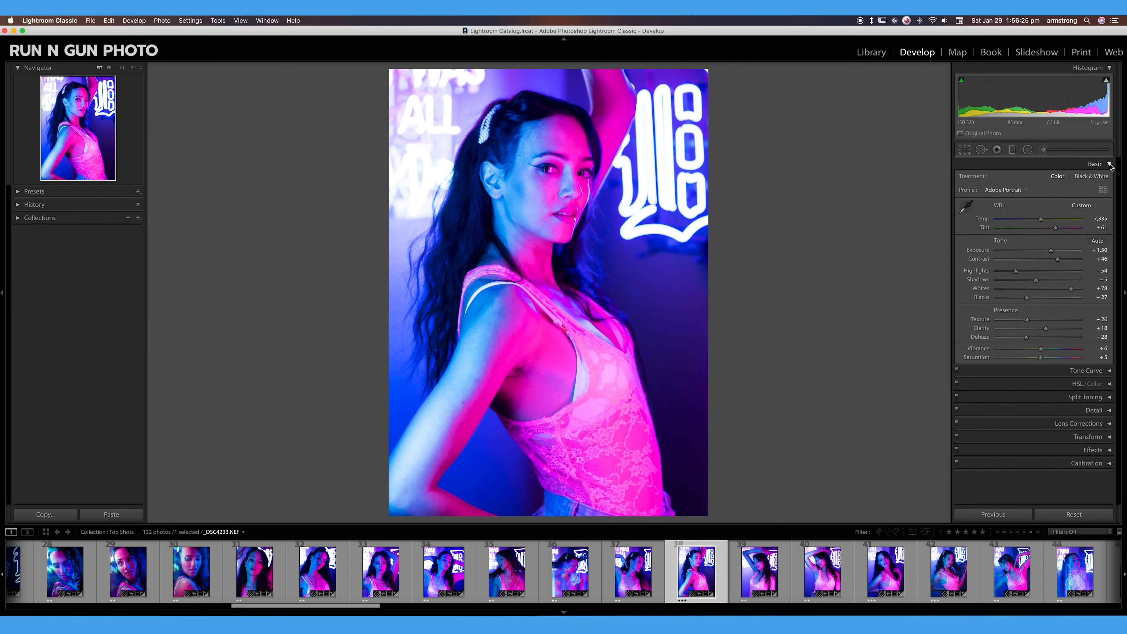
click(1109, 165)
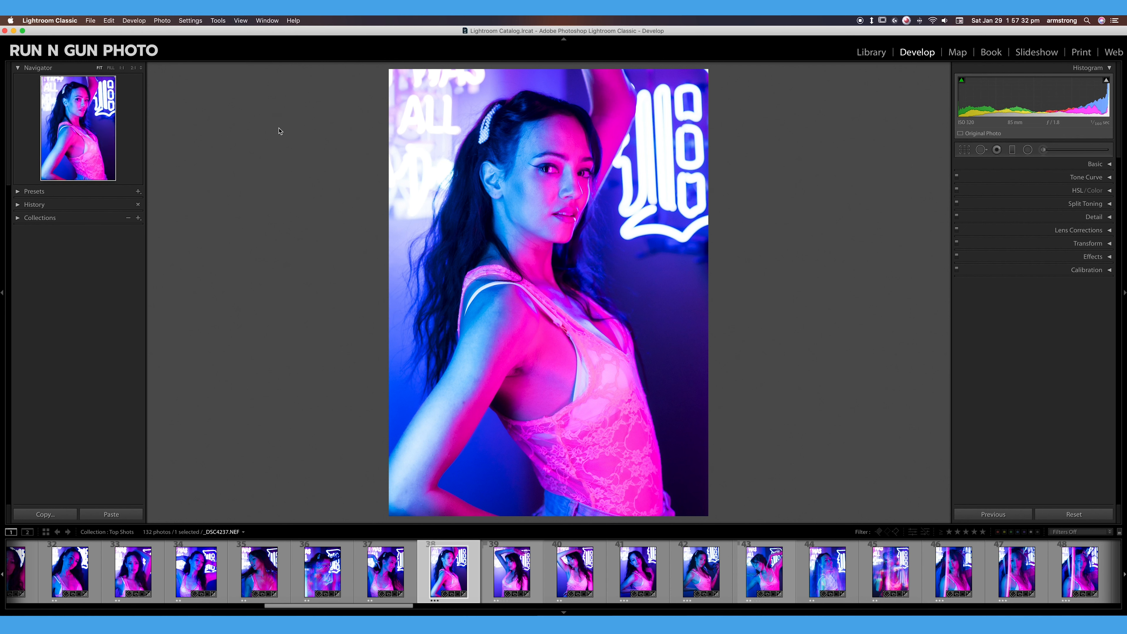
Copy the develop settings of _DSC4233.NEF with Local Adjustments excluded.
click(183, 21)
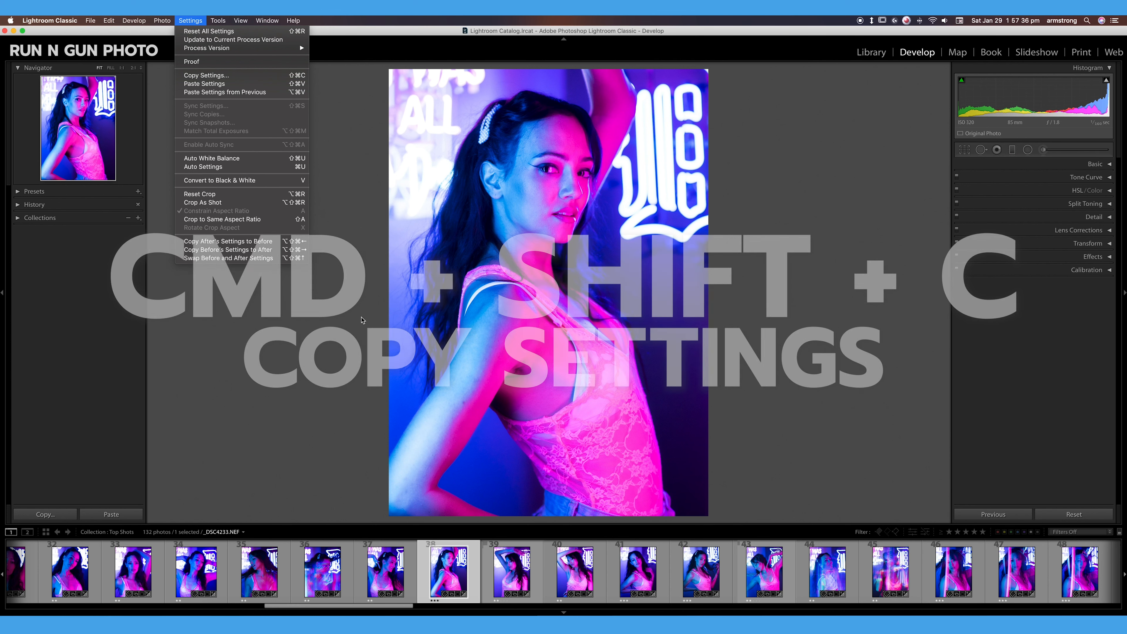
click(362, 319)
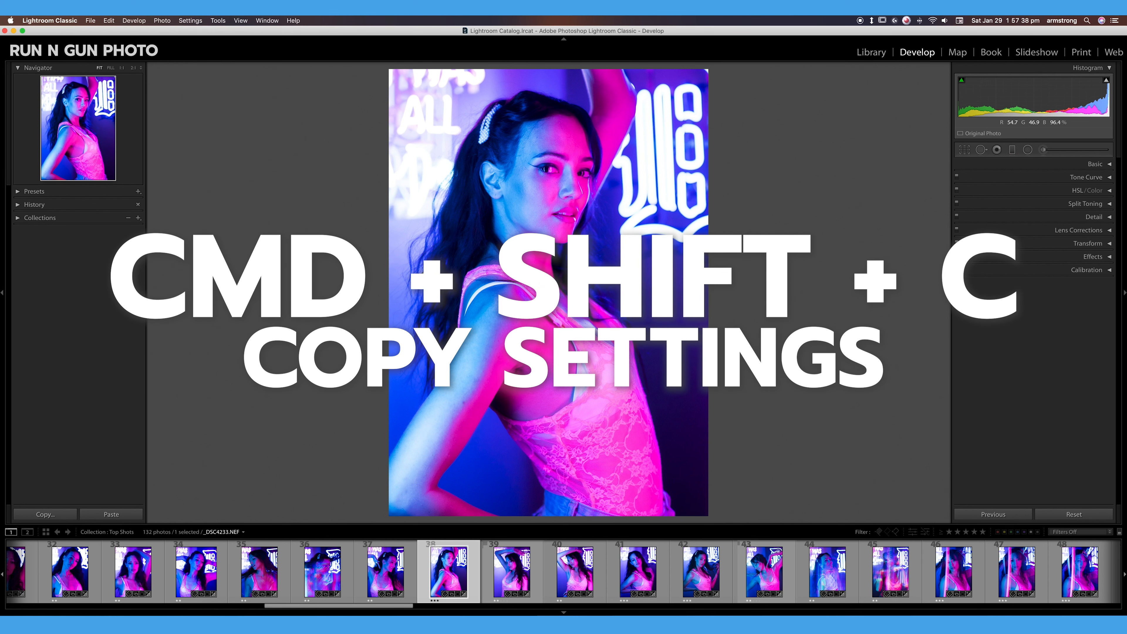
key(super+shift+c)
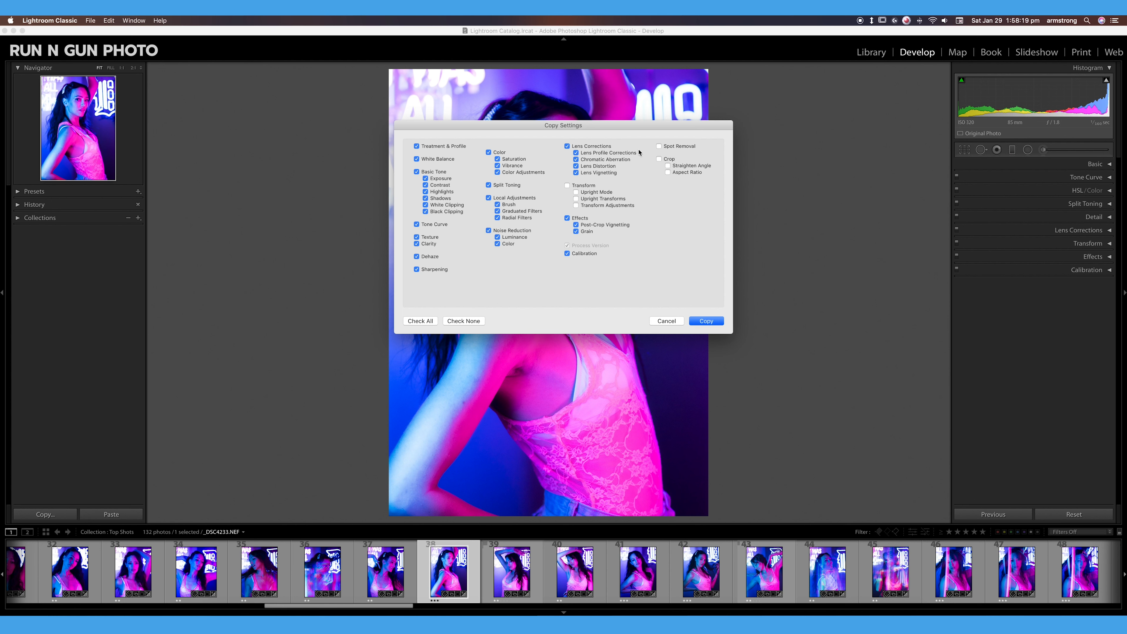
click(489, 197)
click(709, 324)
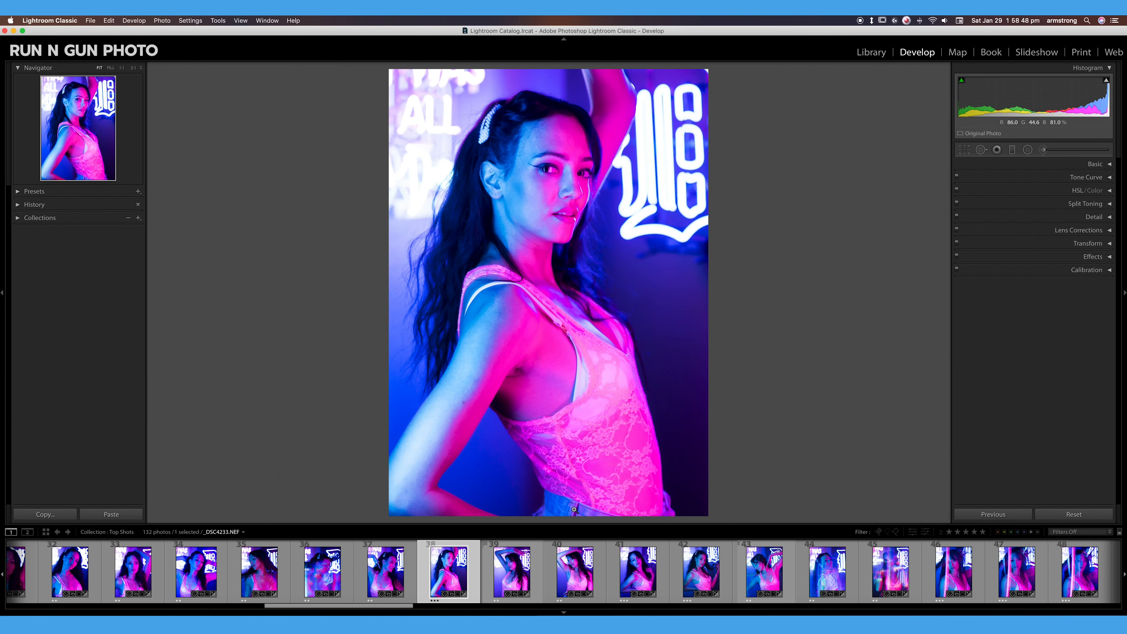
Paste the copied develop settings onto _DSC4237.NEF and check its Basic adjustments.
click(515, 573)
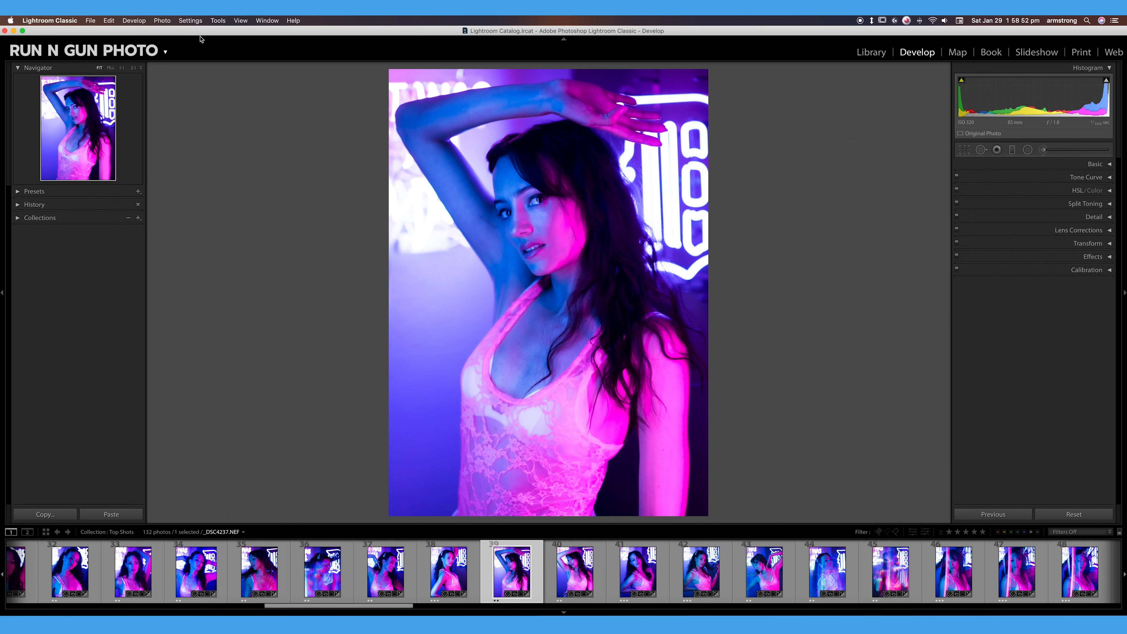
click(191, 20)
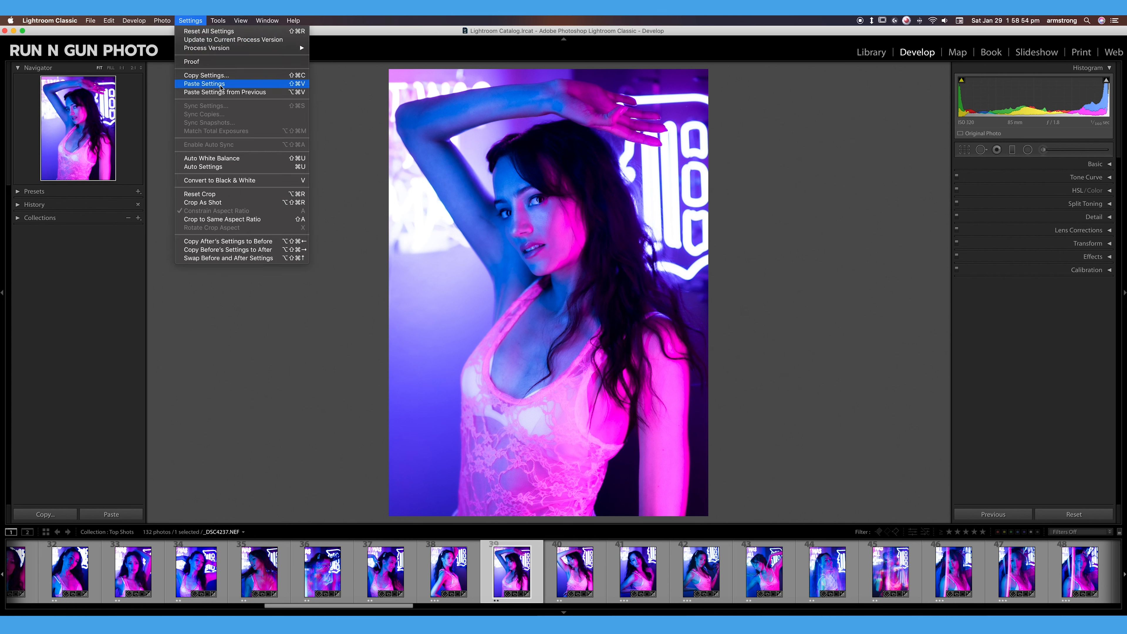
click(221, 84)
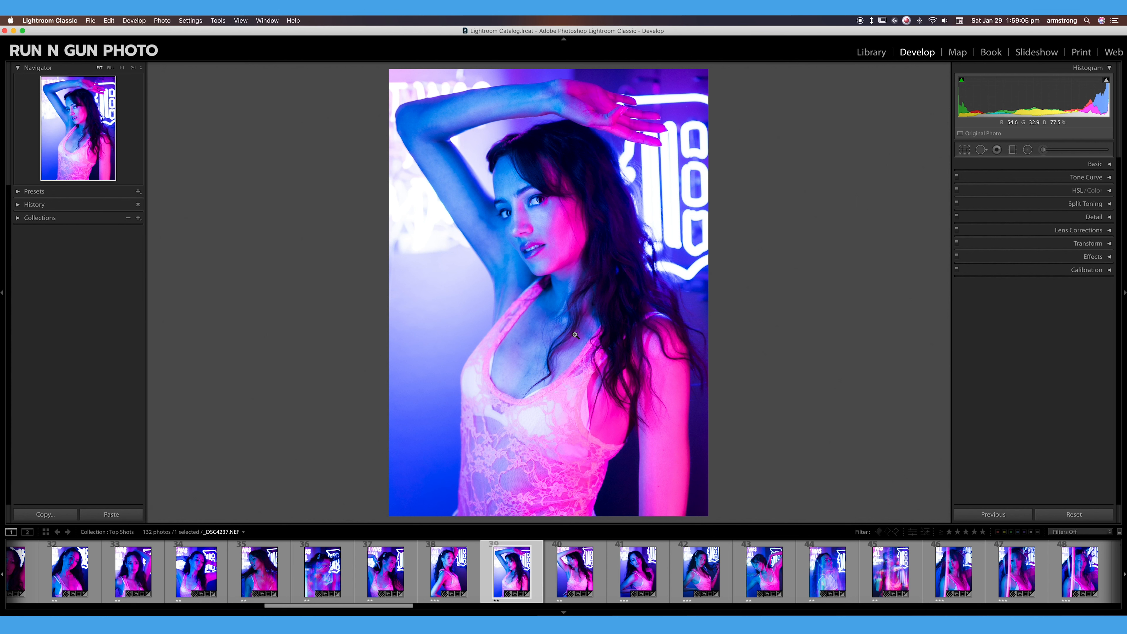
click(1094, 163)
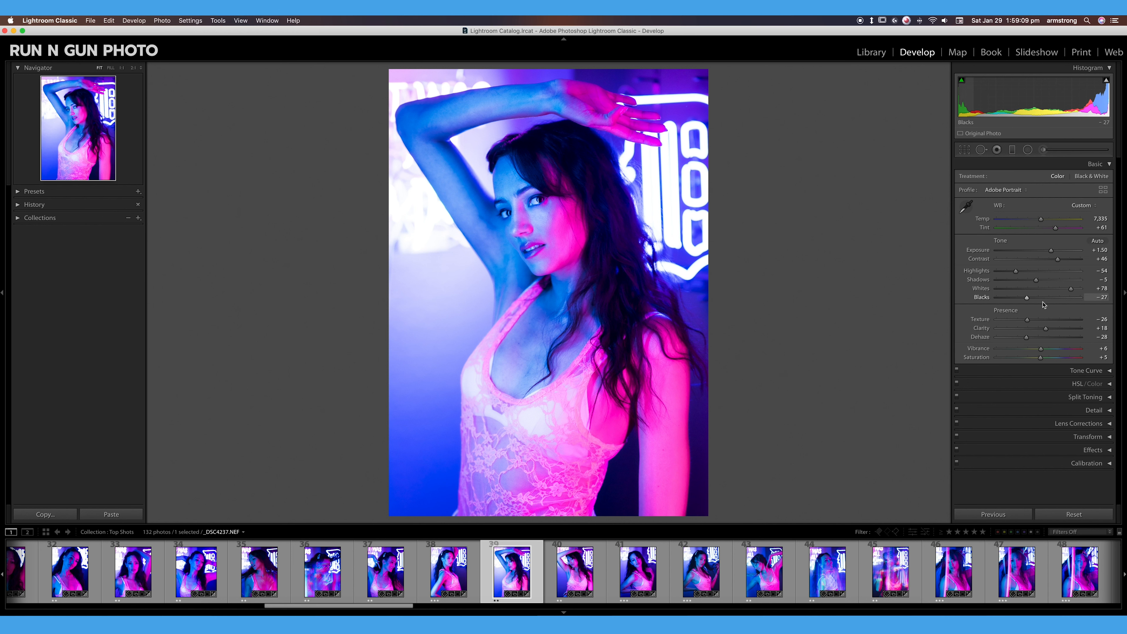
click(1101, 164)
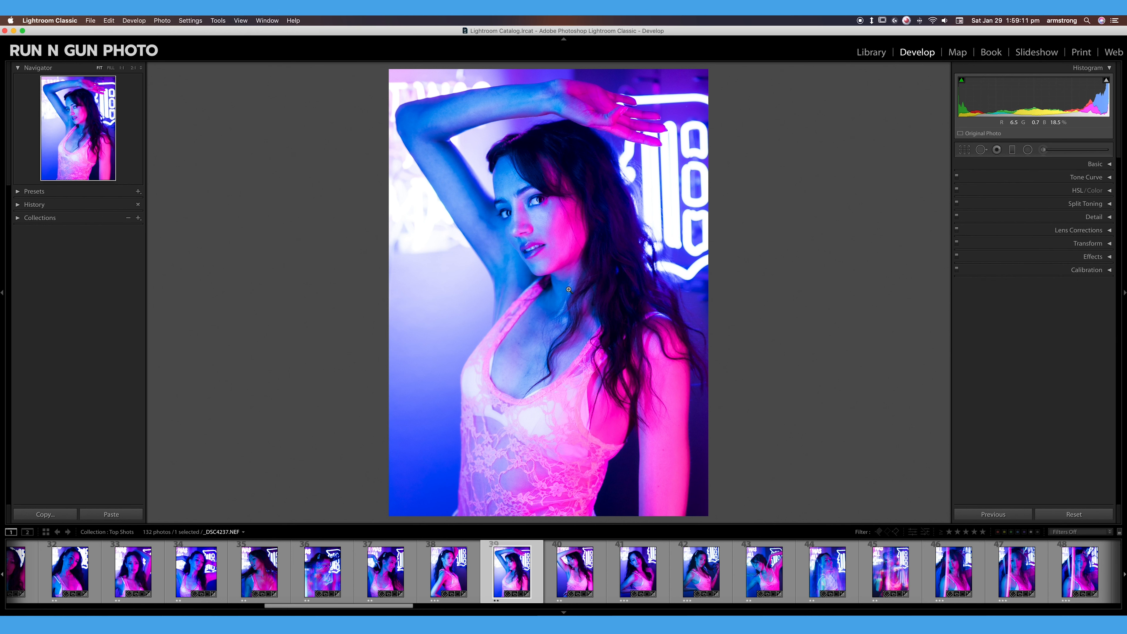
Apply the previous photo's develop settings to _DSC4238.NEF, undo the change, and apply them again.
click(577, 574)
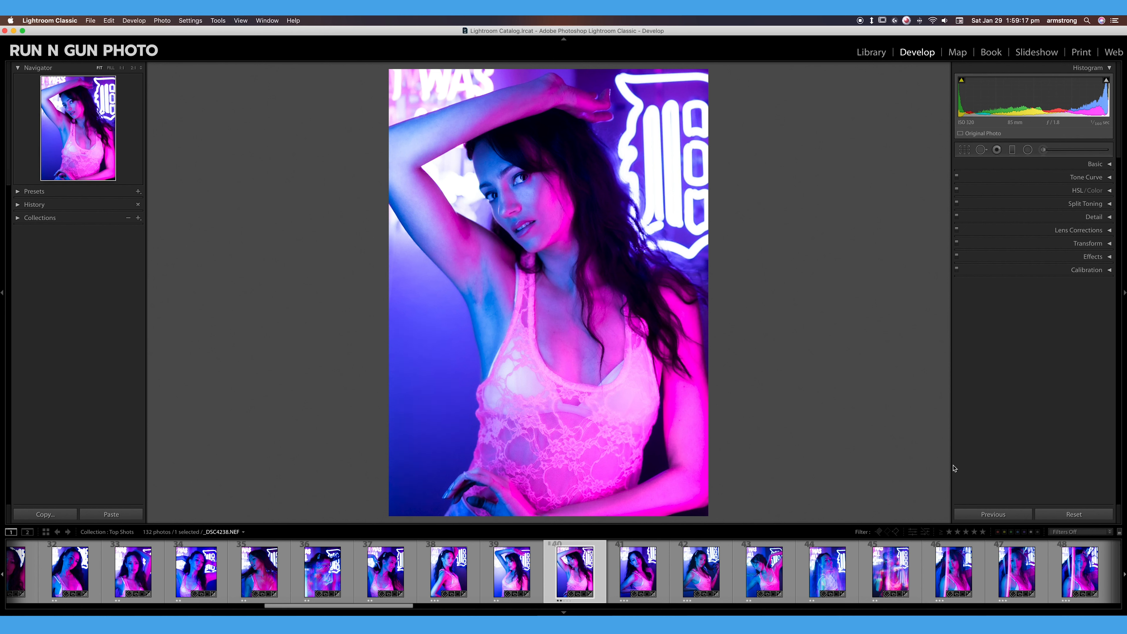
click(997, 518)
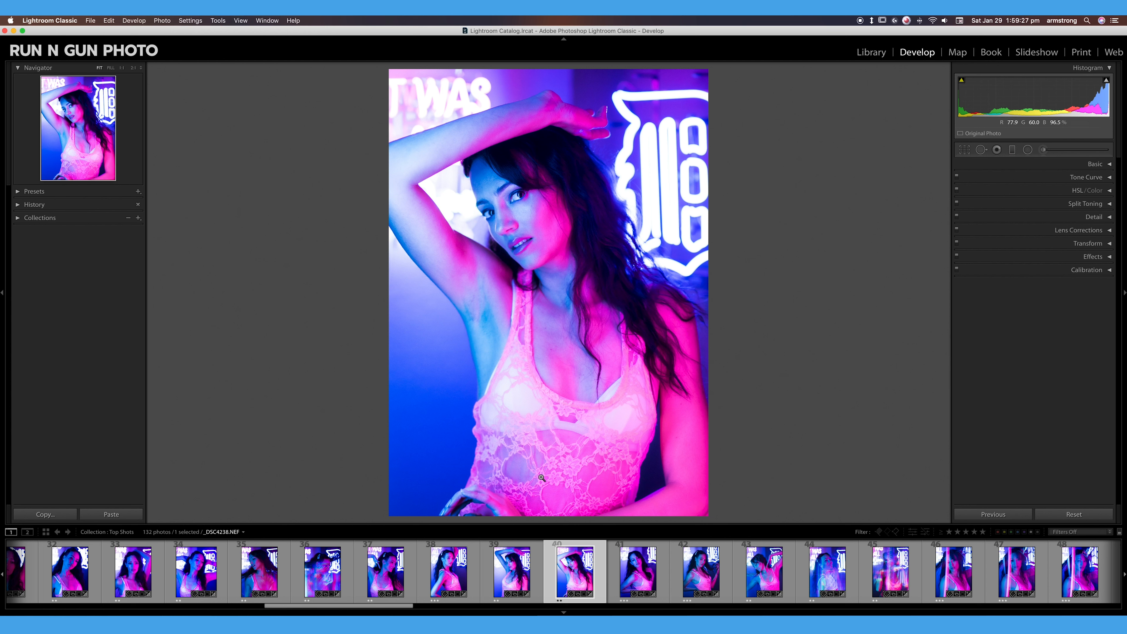
key(super+z)
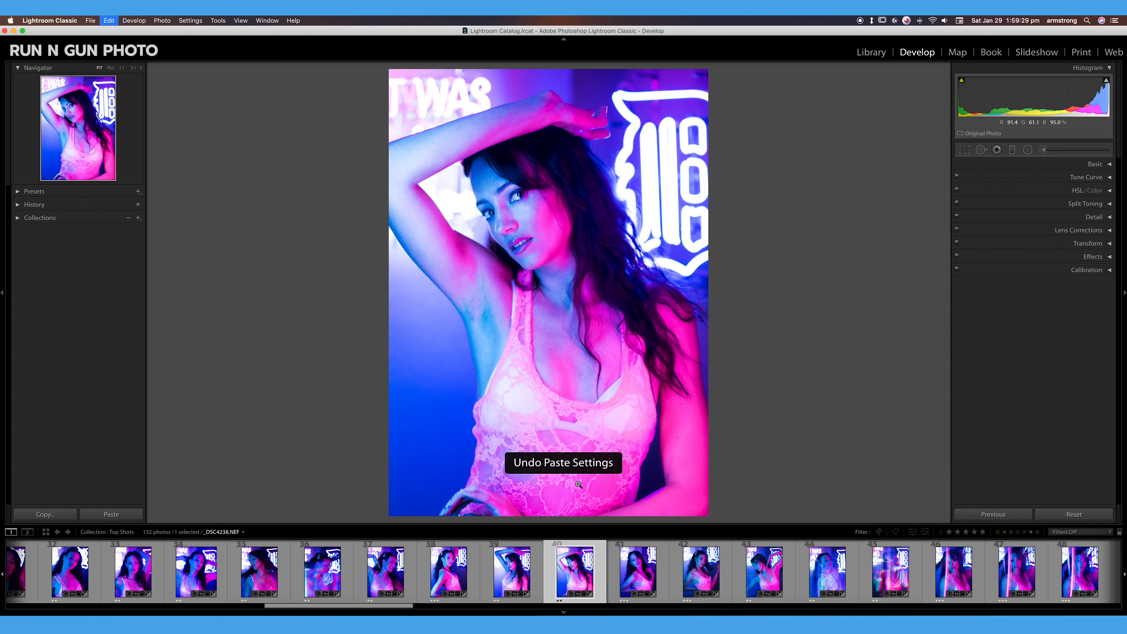
click(1014, 515)
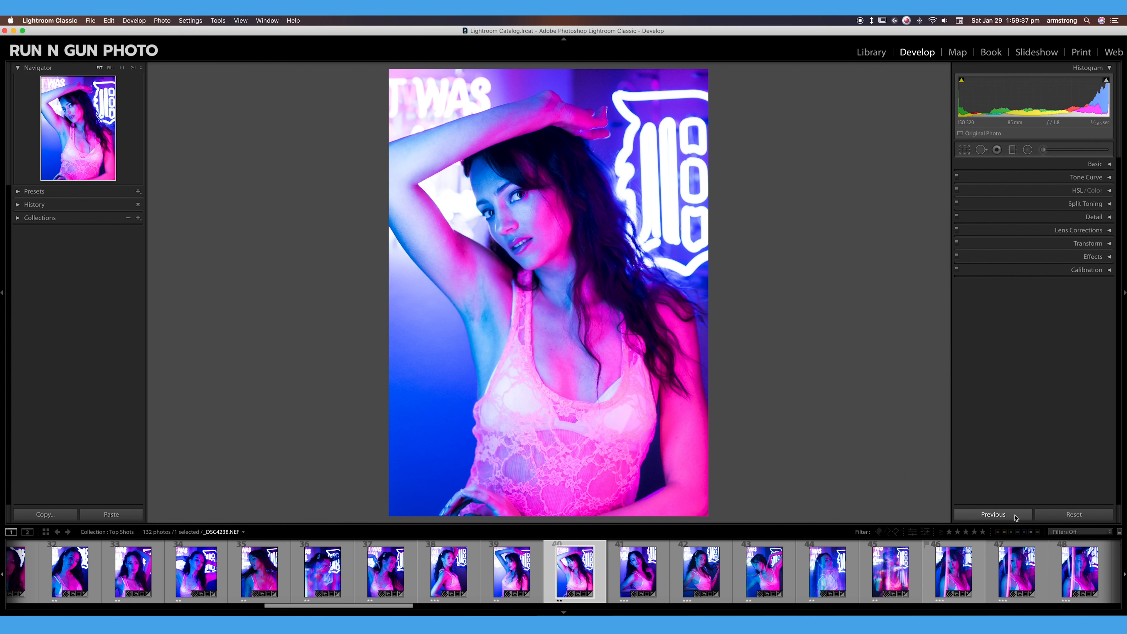
Reset all develop settings of _DSC4238.NEF and undo the reset.
click(1068, 515)
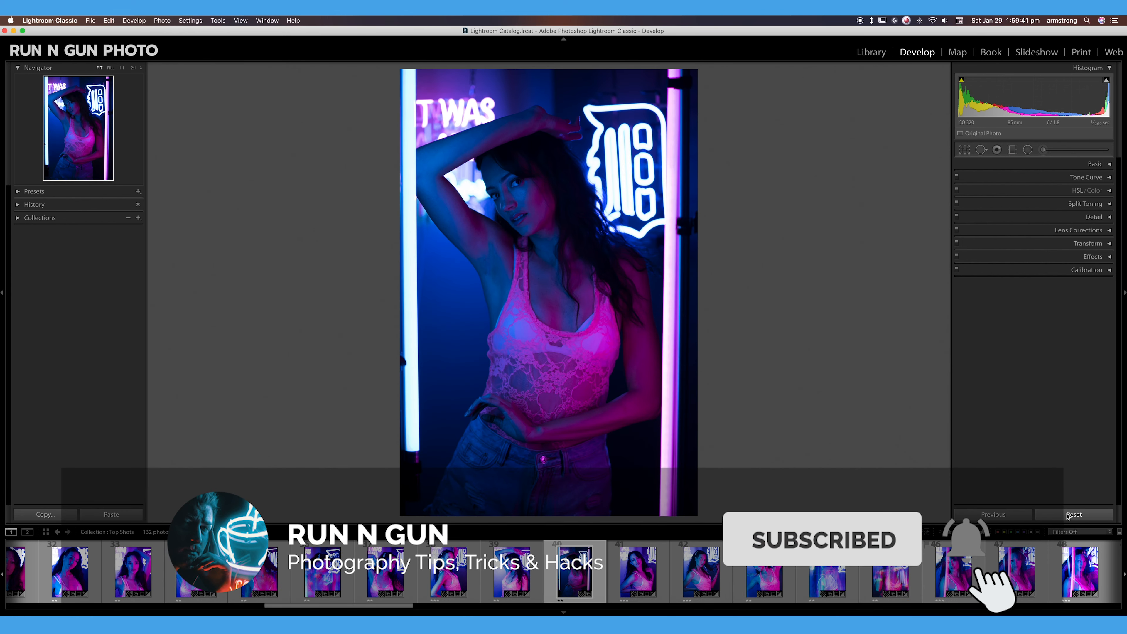
key(super+z)
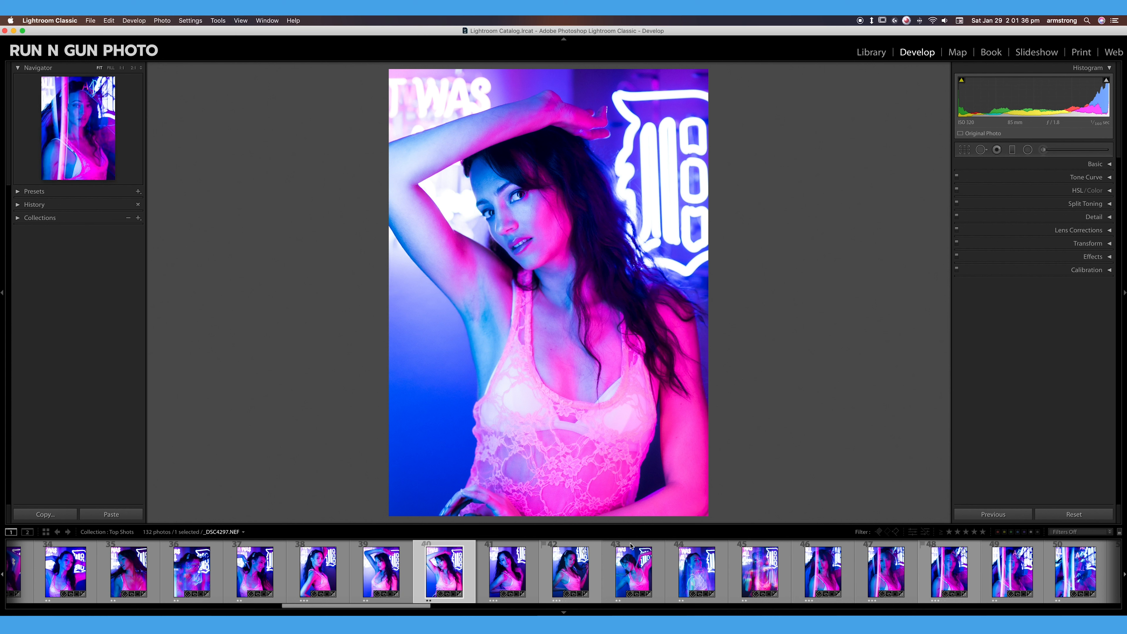
Synchronize the develop settings of photo 38 across photos 38 to 45, leaving out local adjustments, transform, spot removal and crop.
click(322, 567)
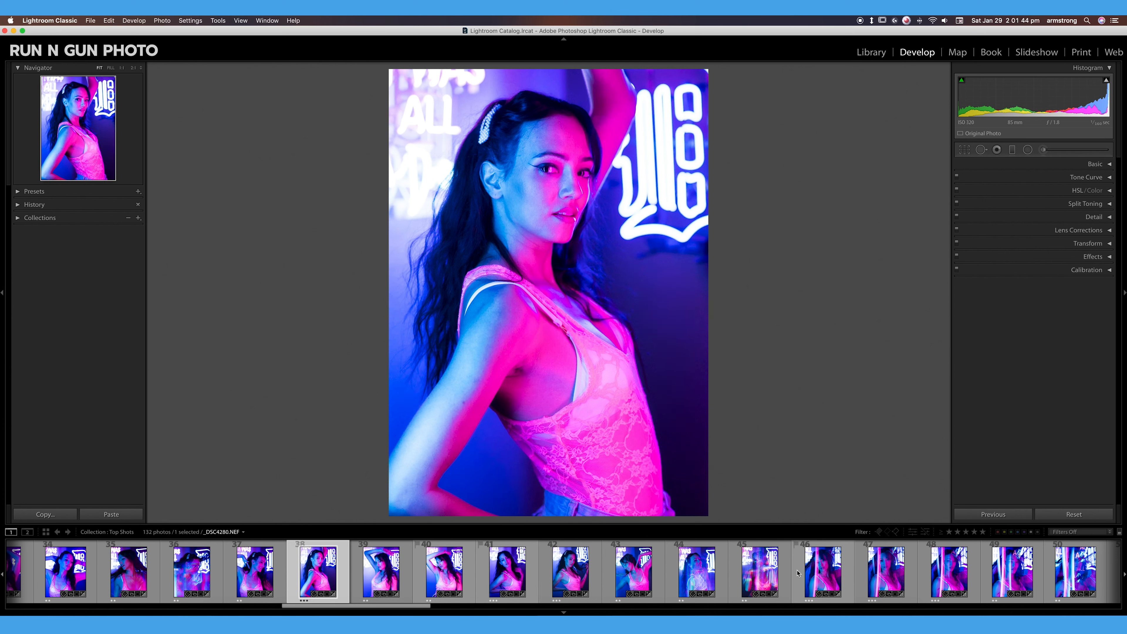
shift+click(762, 575)
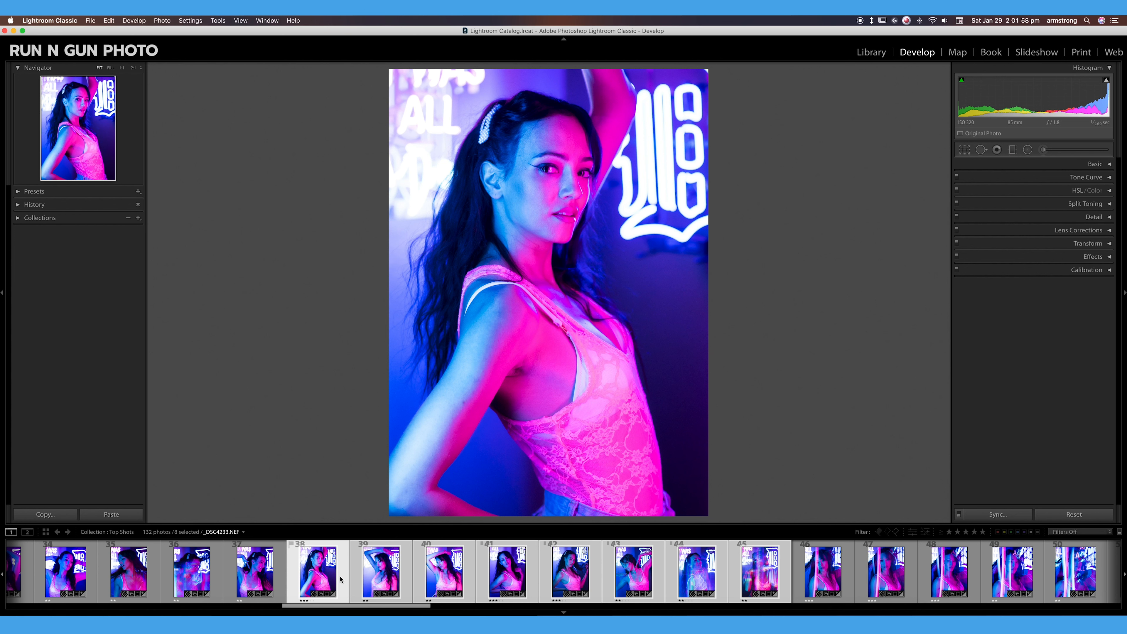
click(998, 513)
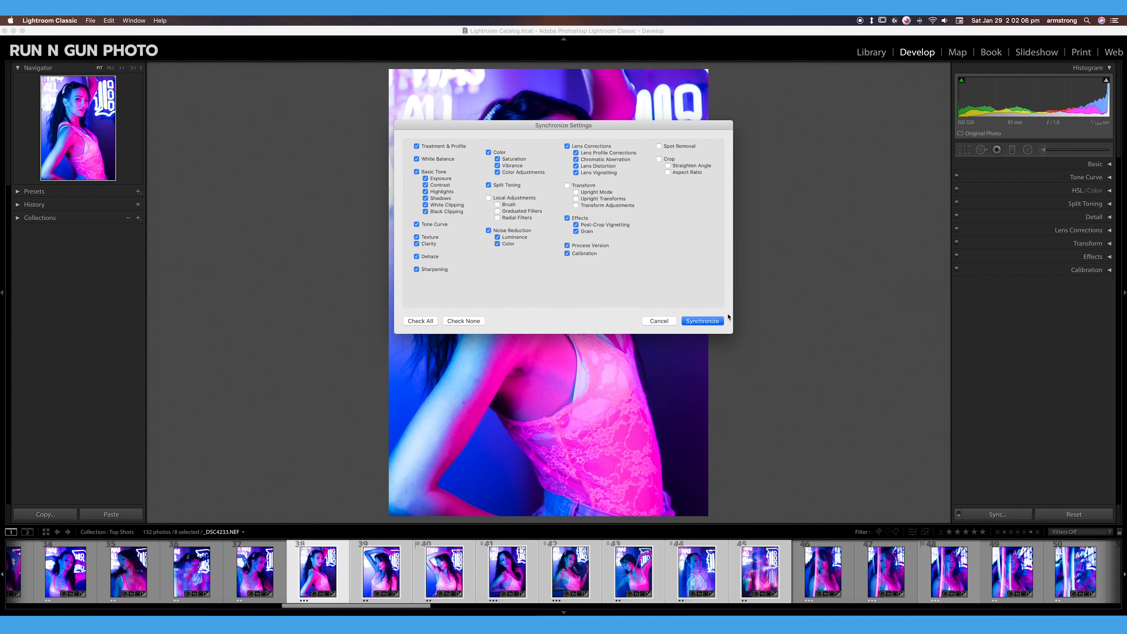
click(704, 322)
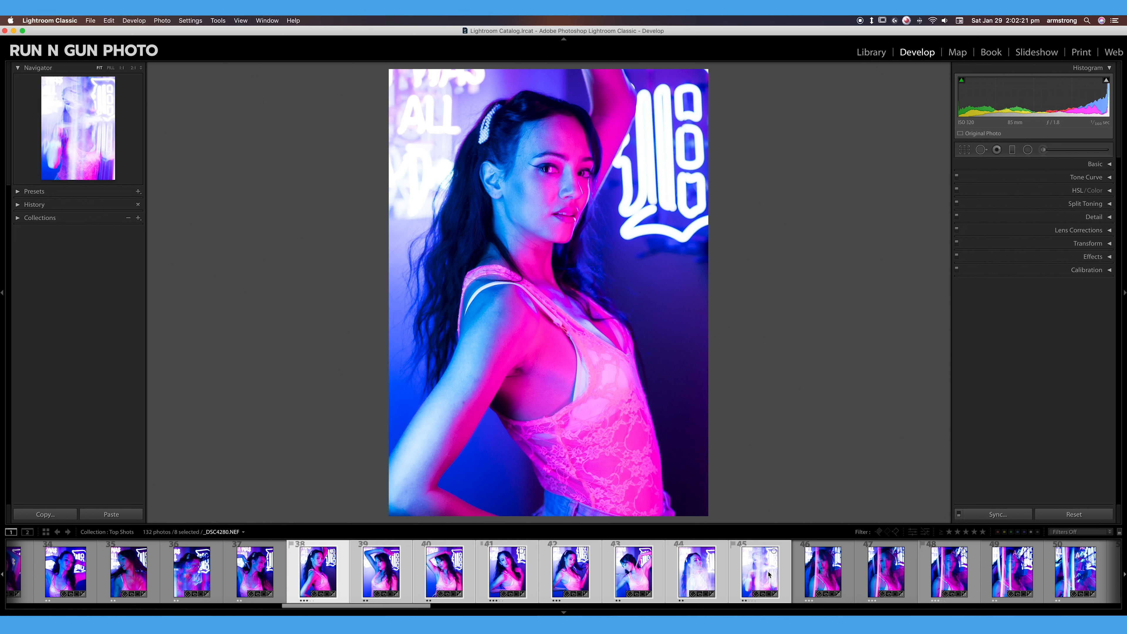
Lower the exposure of the overexposed photo _DSC4276.NEF to +0.60.
click(691, 571)
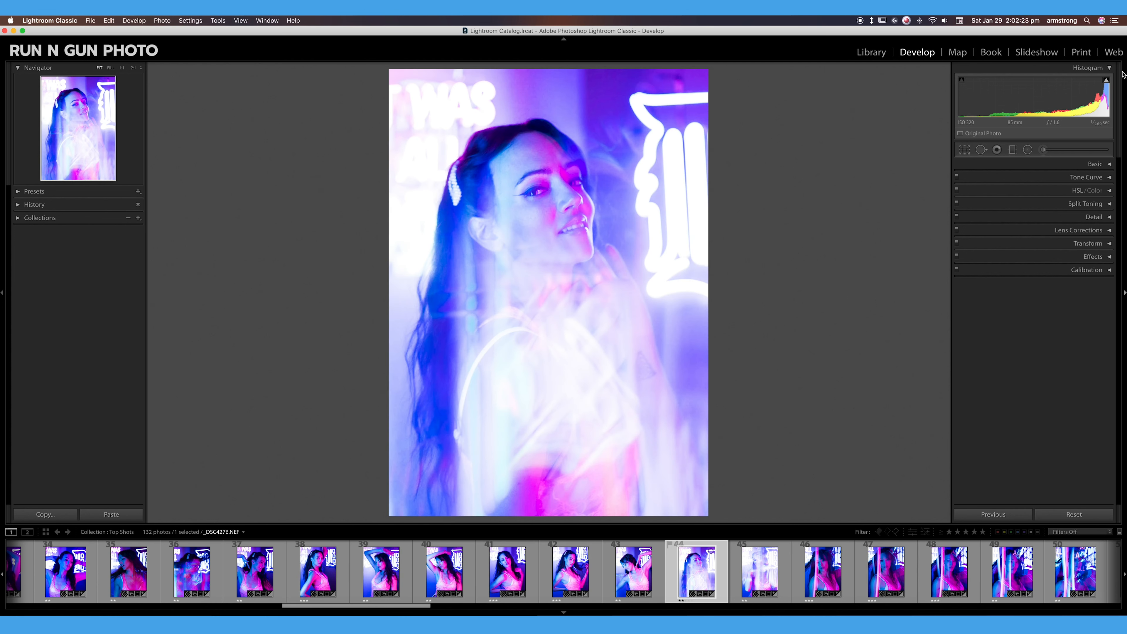
click(1109, 164)
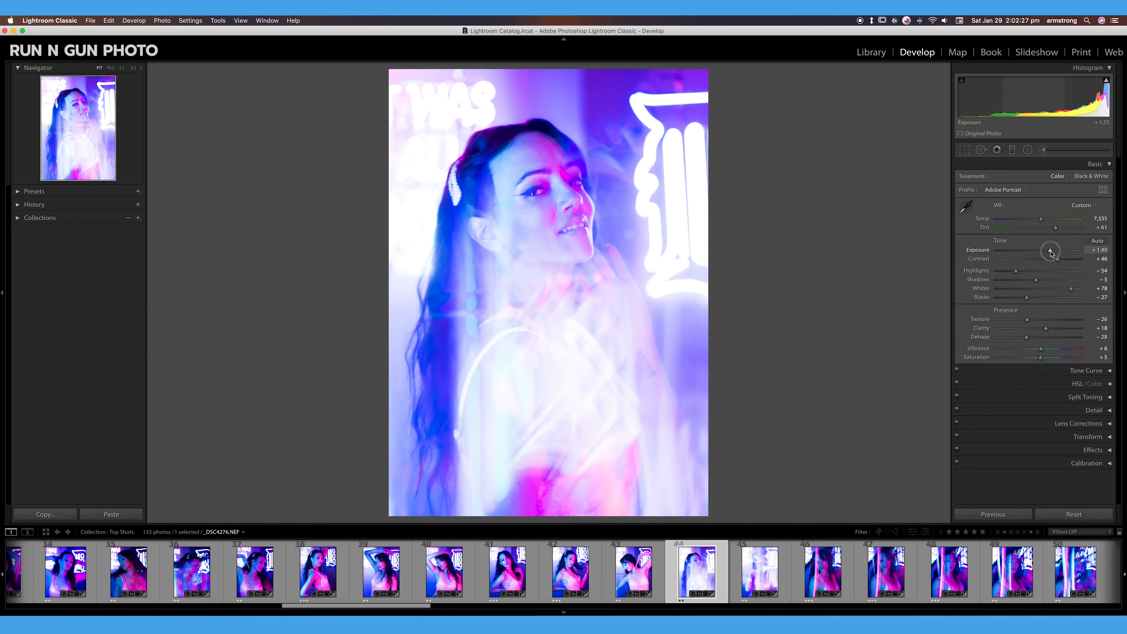
drag(1051, 251, 1044, 251)
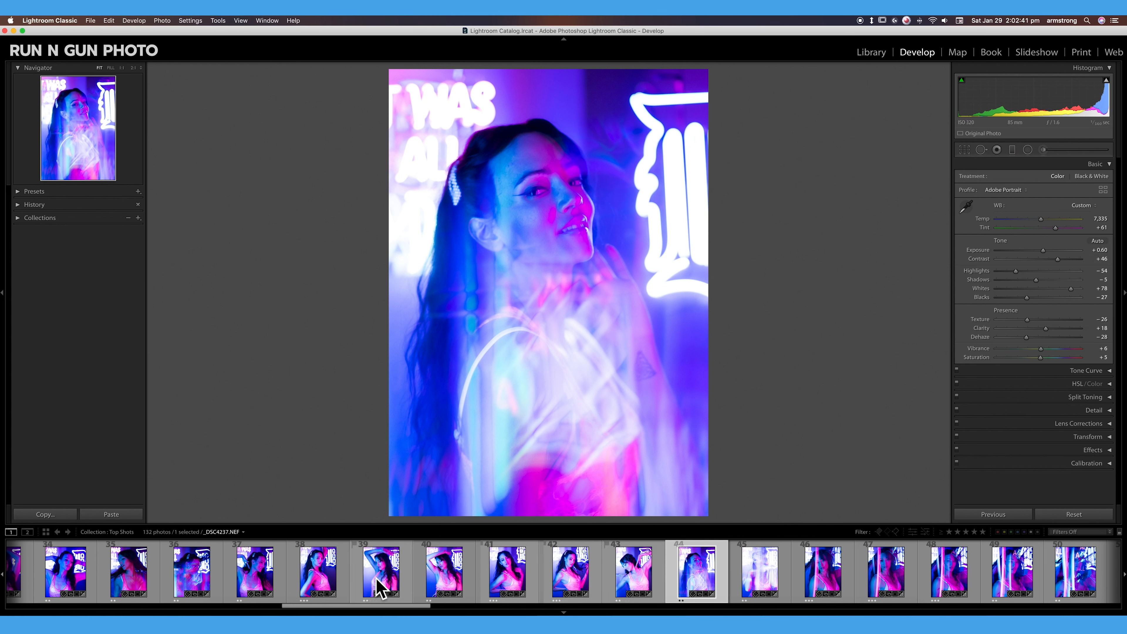
Review the synchronized look on photos 42, 41 and 40, ending on the source photo 38.
click(575, 575)
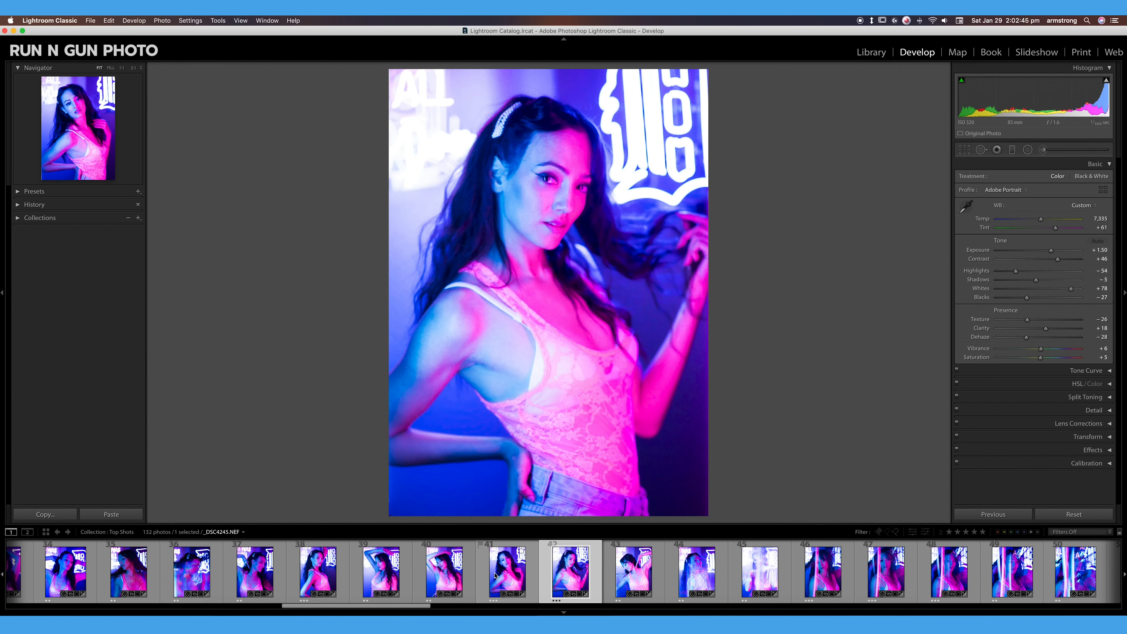
click(495, 575)
click(444, 573)
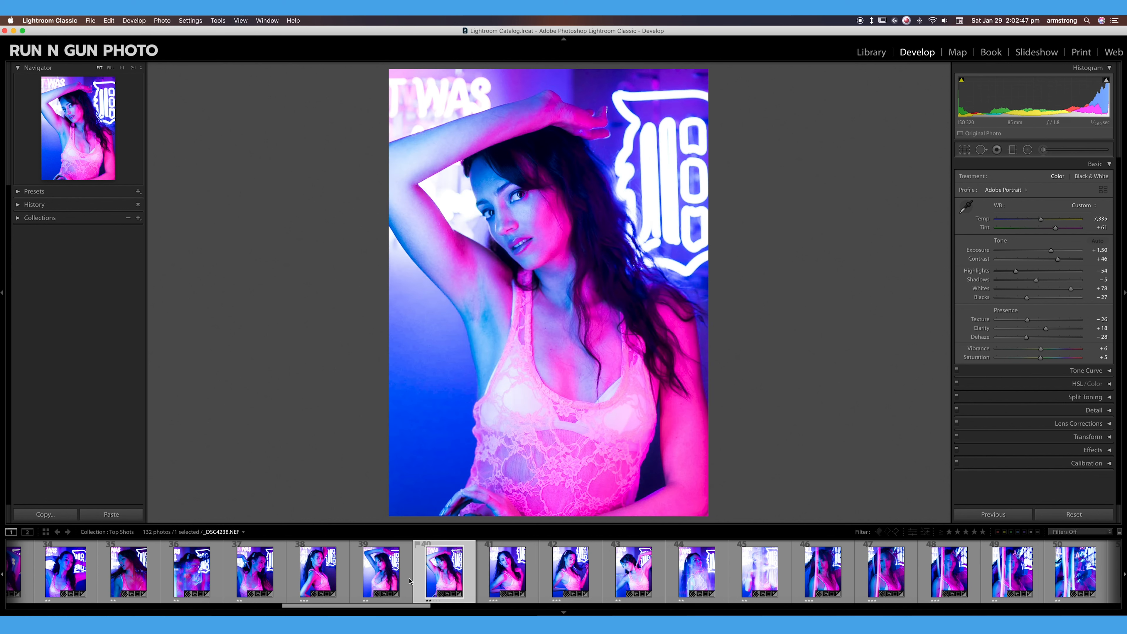
click(314, 572)
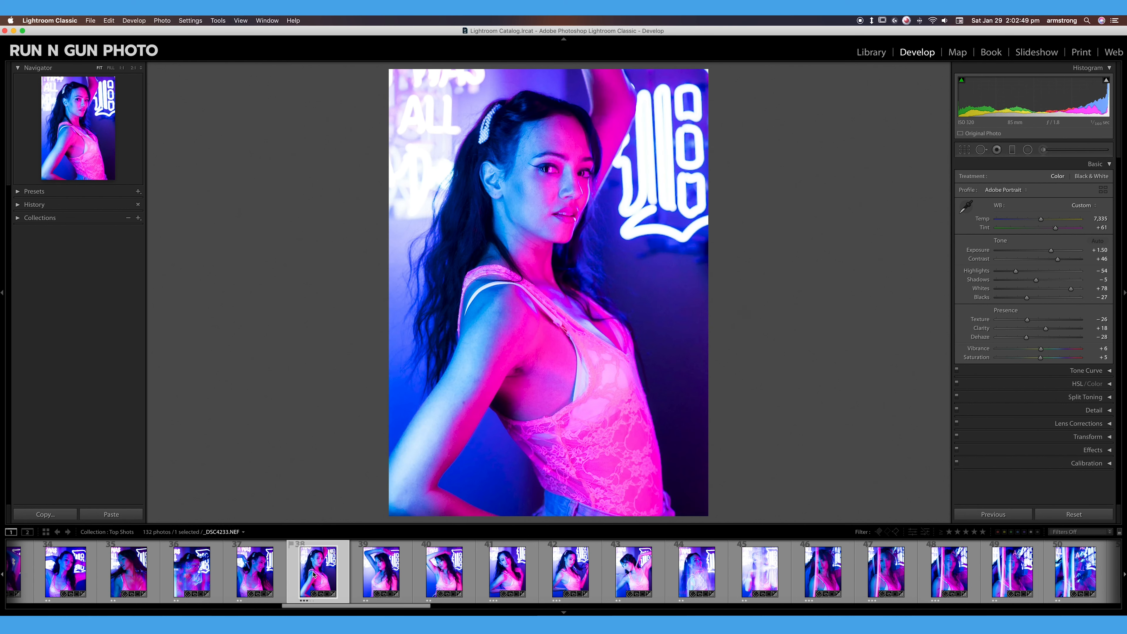